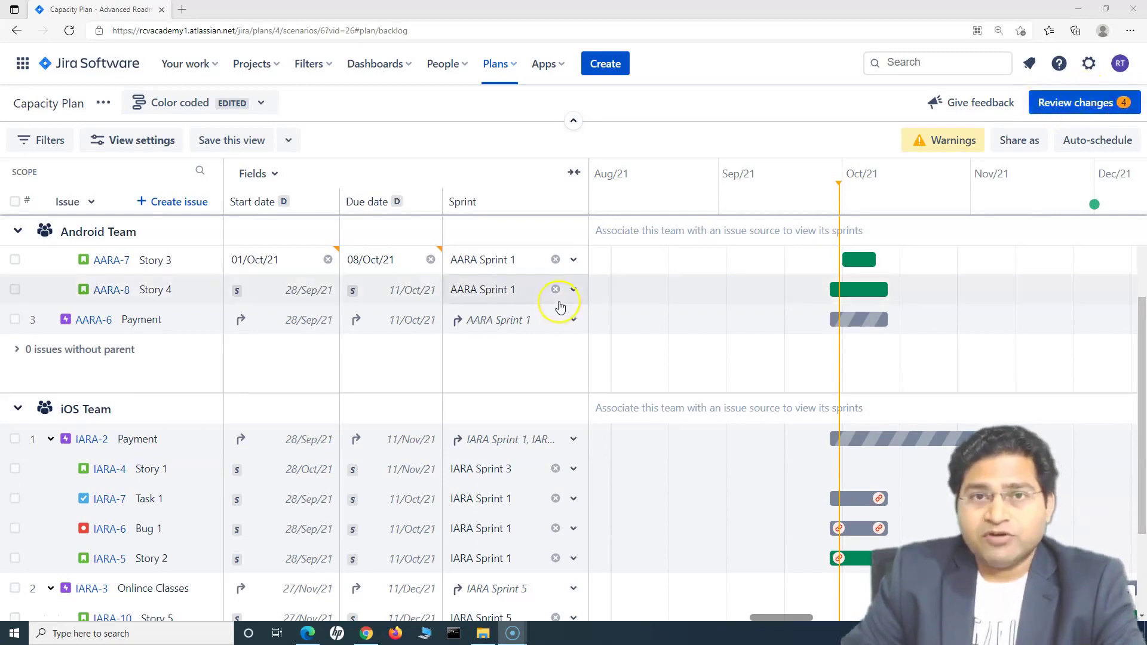
# - Drag AARA-8 Story 4 to 01/Oct/21–17/Oct/21 and extend IARA-7 Task 1 to 28/Sep/21–18/Oct/21
pyautogui.moveTo(783, 312)
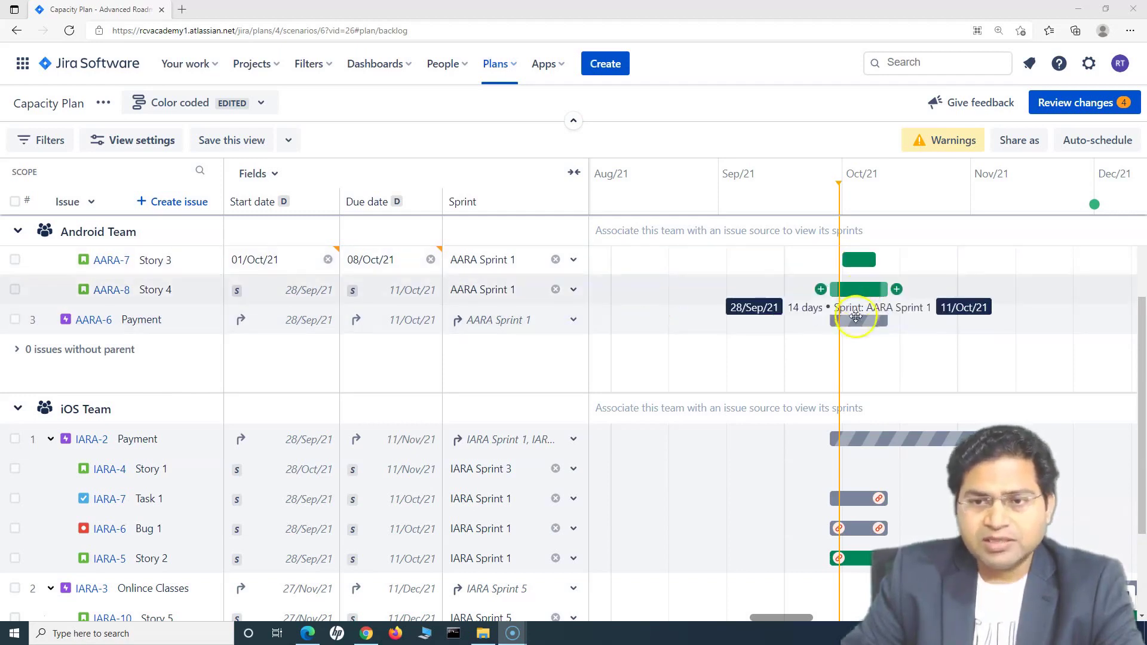
pyautogui.moveTo(861, 291); pyautogui.dragTo(882, 291)
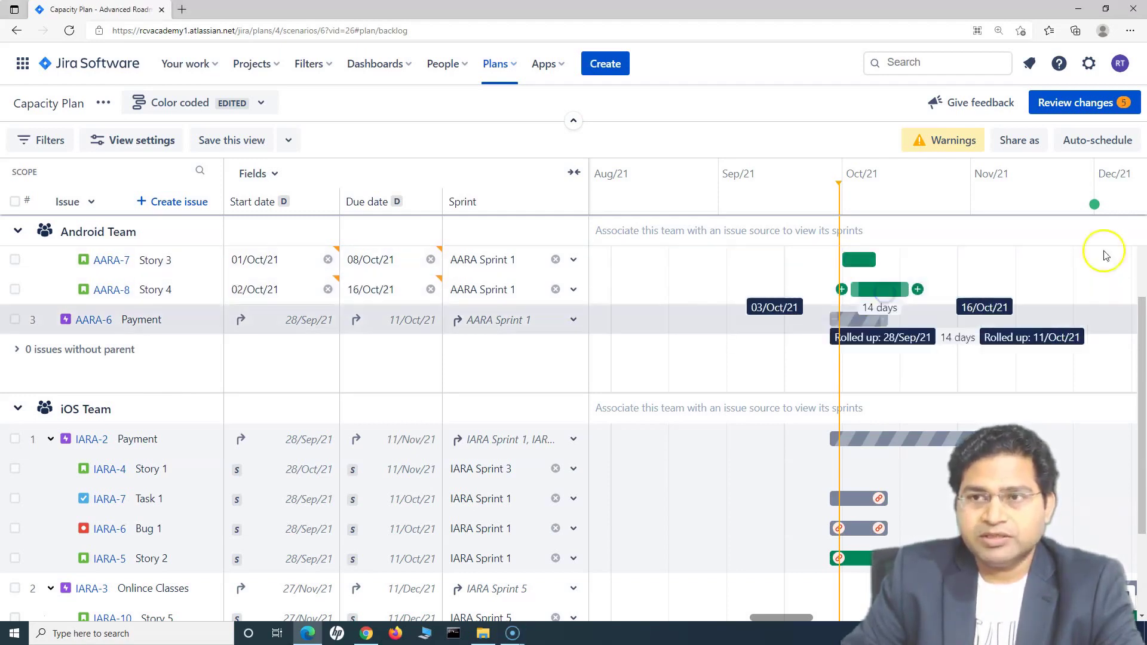
pyautogui.moveTo(868, 279)
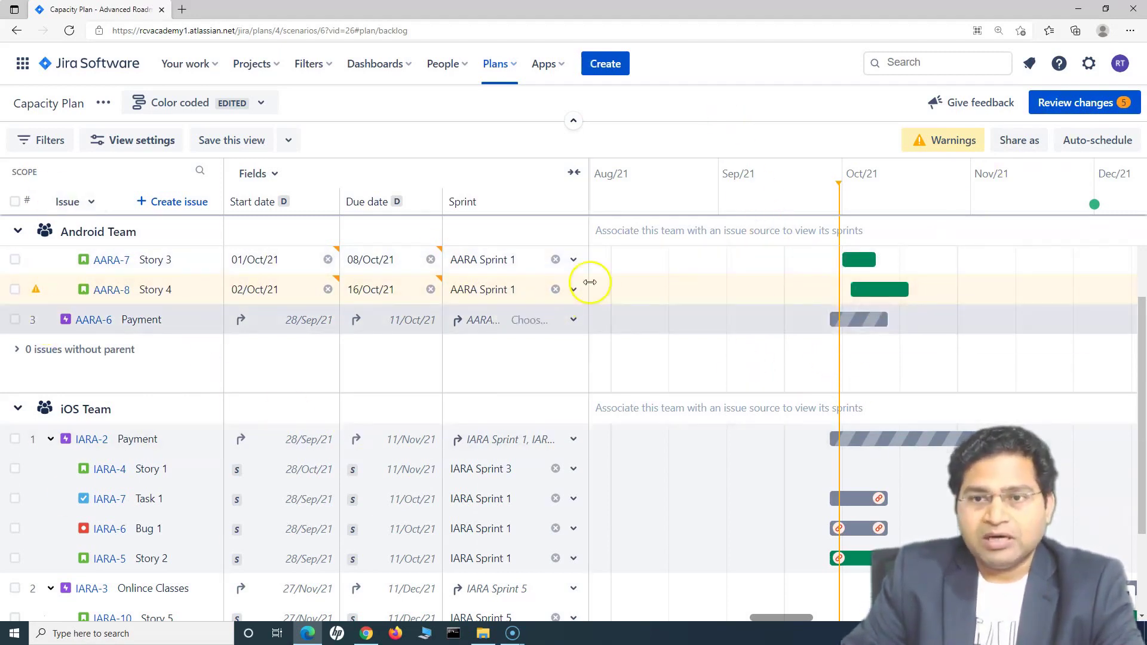
pyautogui.moveTo(828, 291)
pyautogui.moveTo(873, 288); pyautogui.dragTo(908, 289)
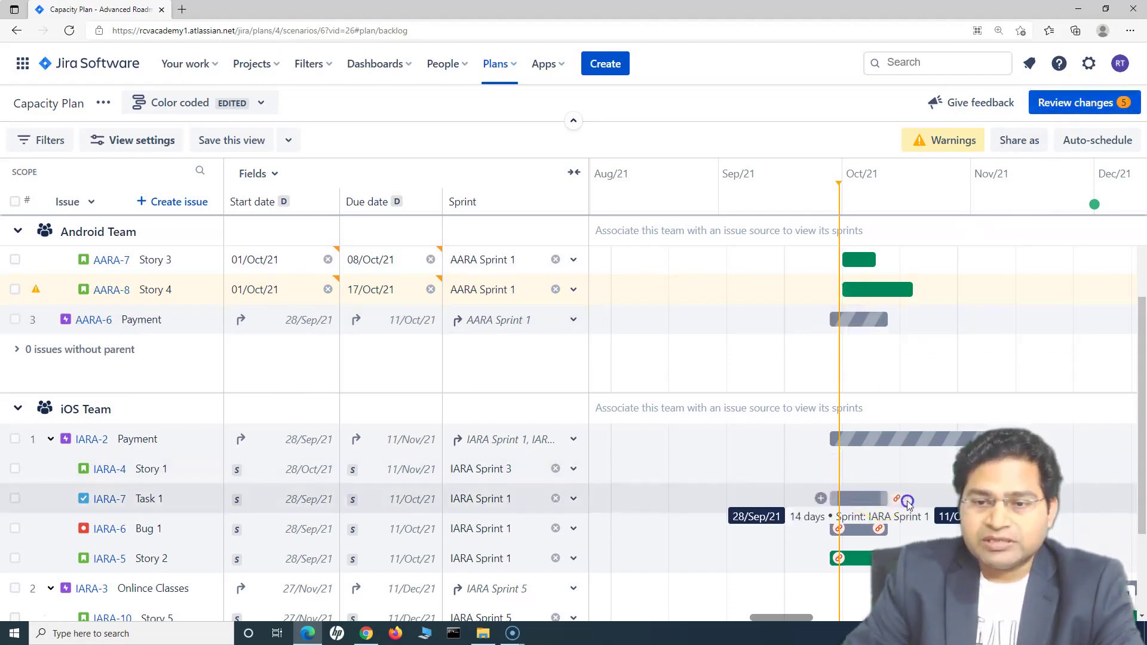
pyautogui.moveTo(908, 504); pyautogui.dragTo(936, 502)
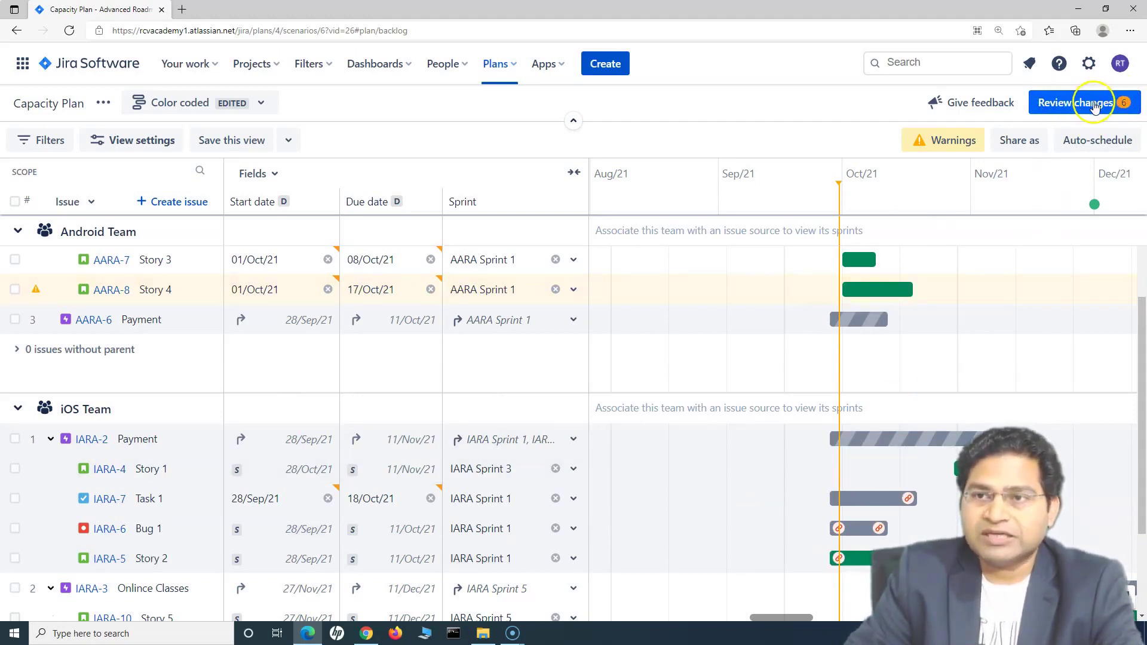
# - Open Review changes and check the Changed by filter, leaving it on All users
pyautogui.click(1095, 106)
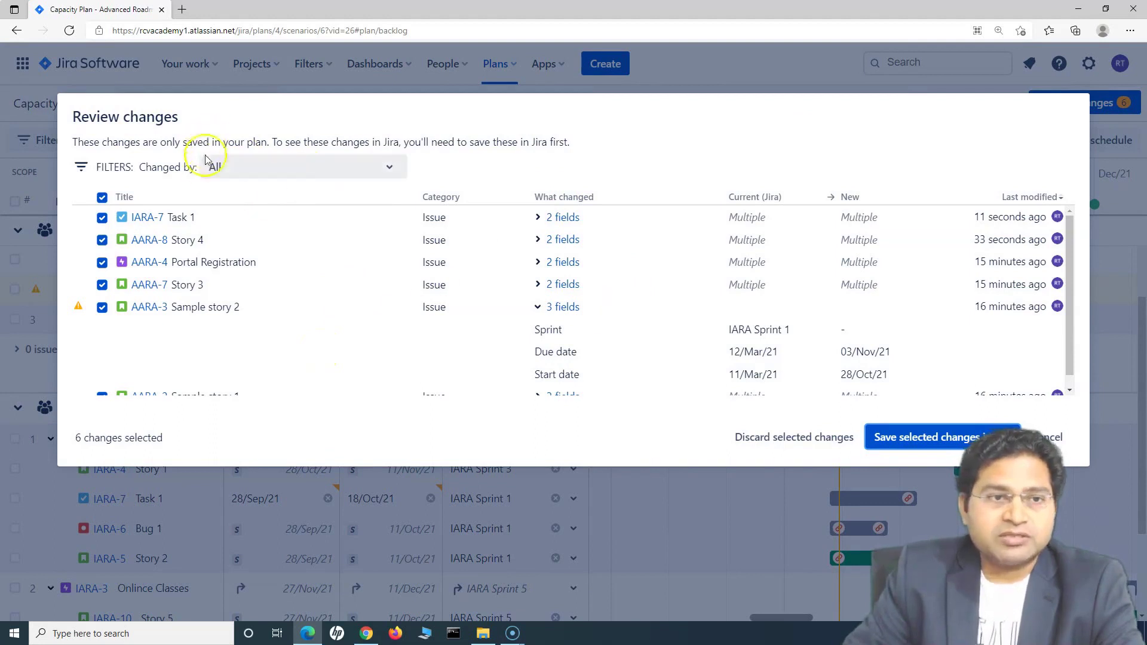
pyautogui.moveTo(101, 167); pyautogui.dragTo(176, 166)
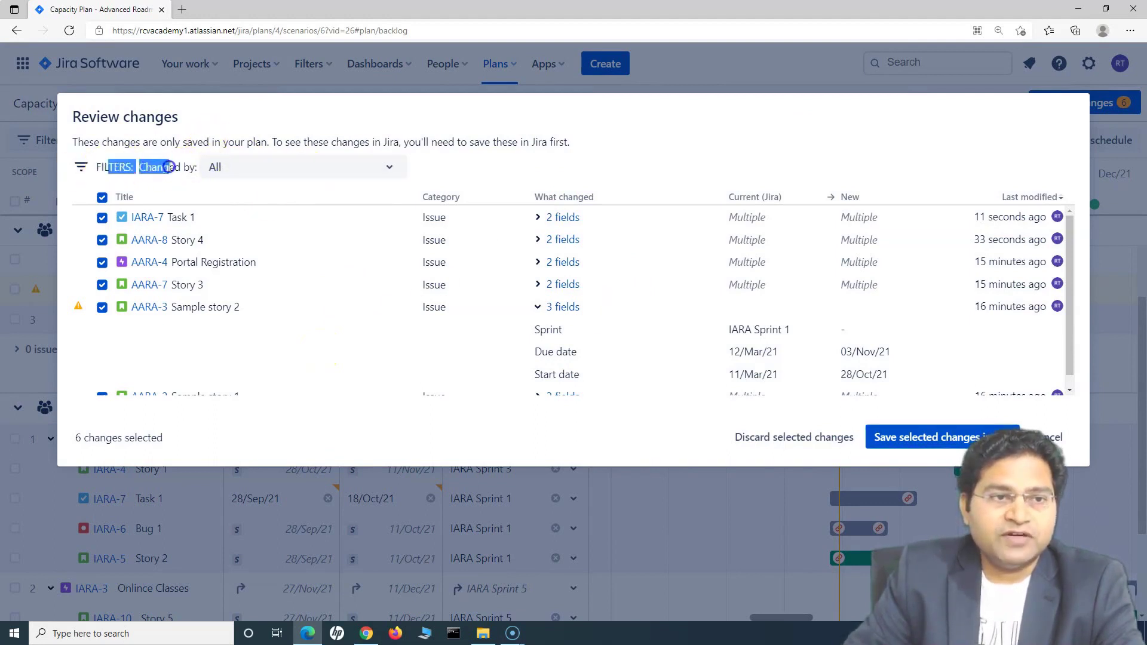
pyautogui.click(258, 171)
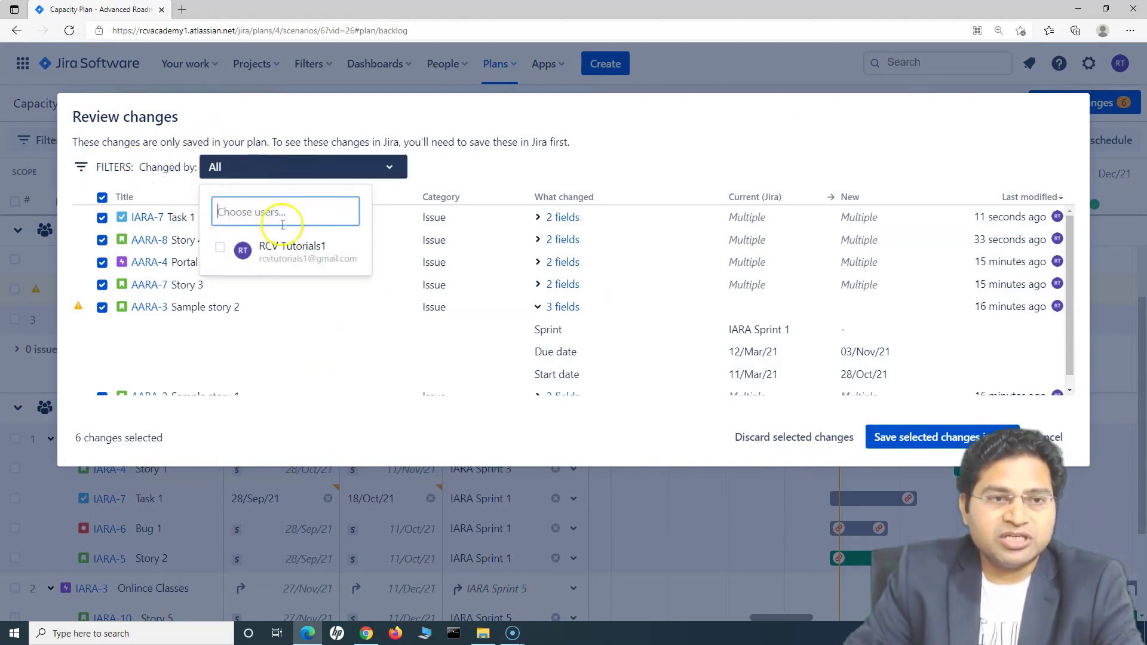
pyautogui.click(238, 163)
pyautogui.click(231, 169)
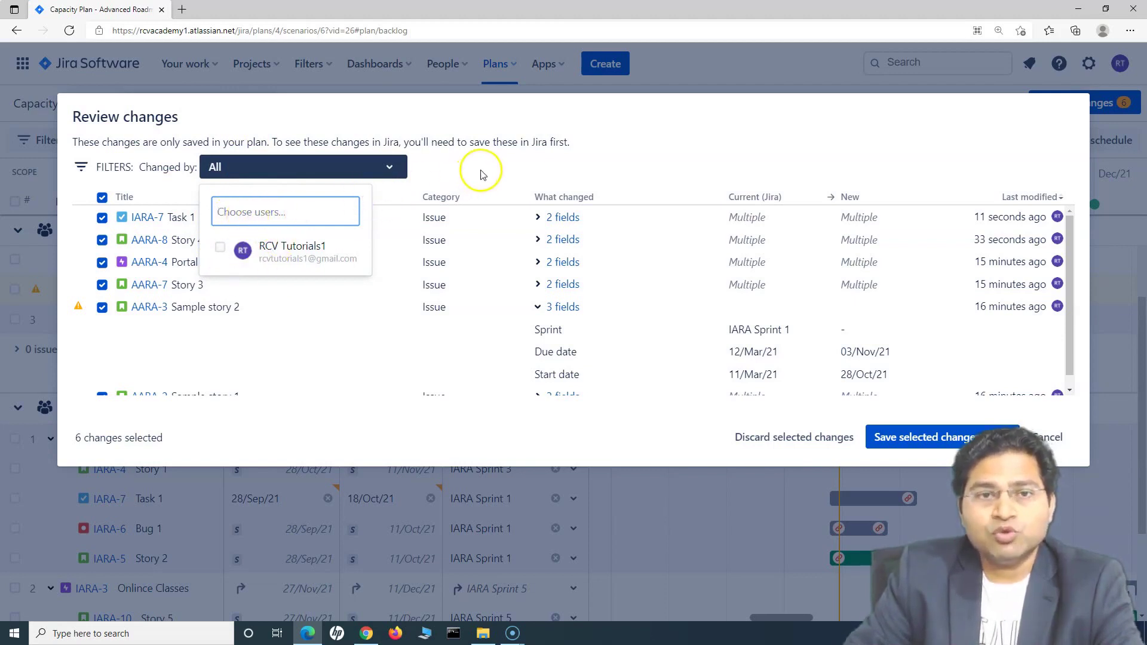
pyautogui.click(325, 175)
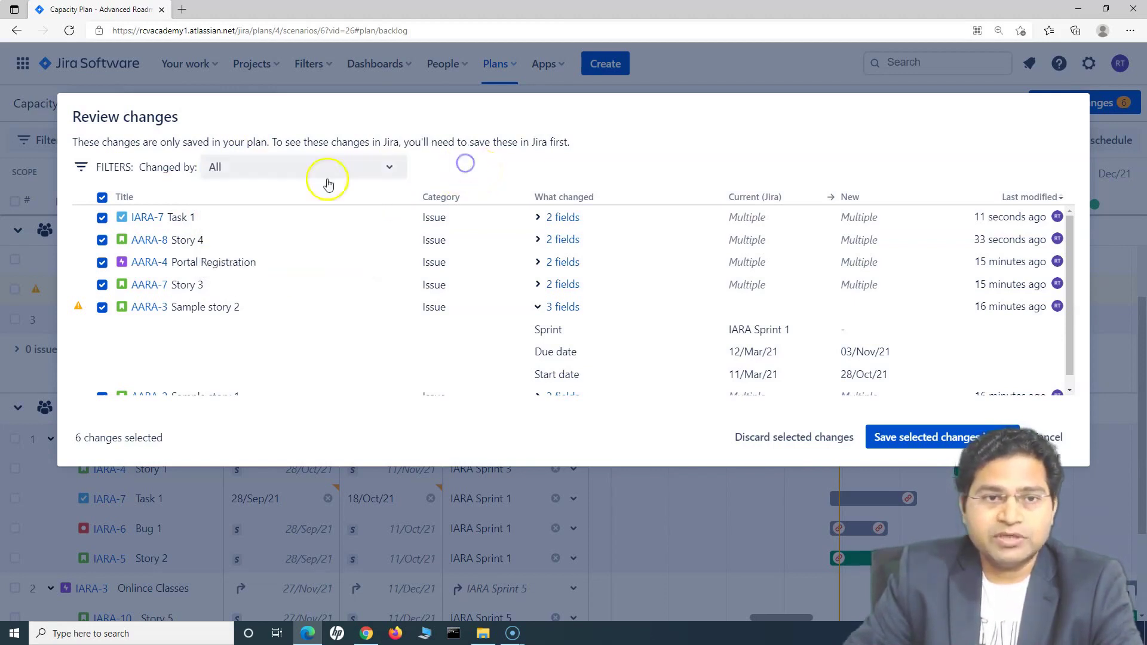
# - Expand IARA-7 Task 1's changed fields to inspect its new due date, then glance at Story 4's
pyautogui.scroll(-1, 228, 295)
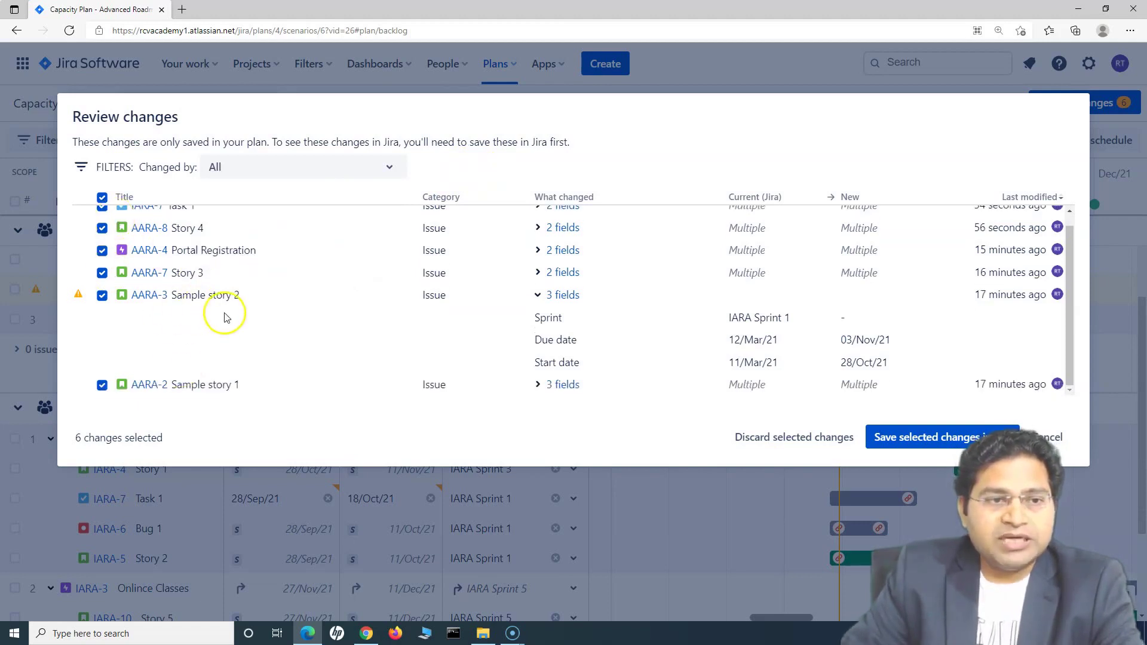
pyautogui.scroll(1, 226, 314)
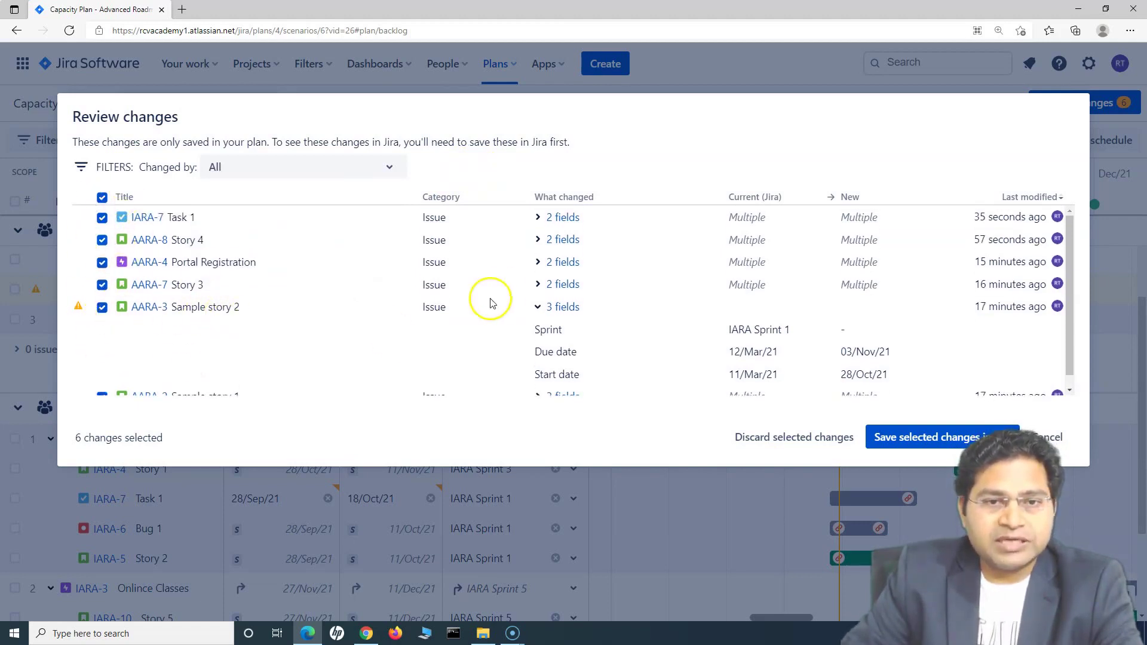
pyautogui.click(538, 219)
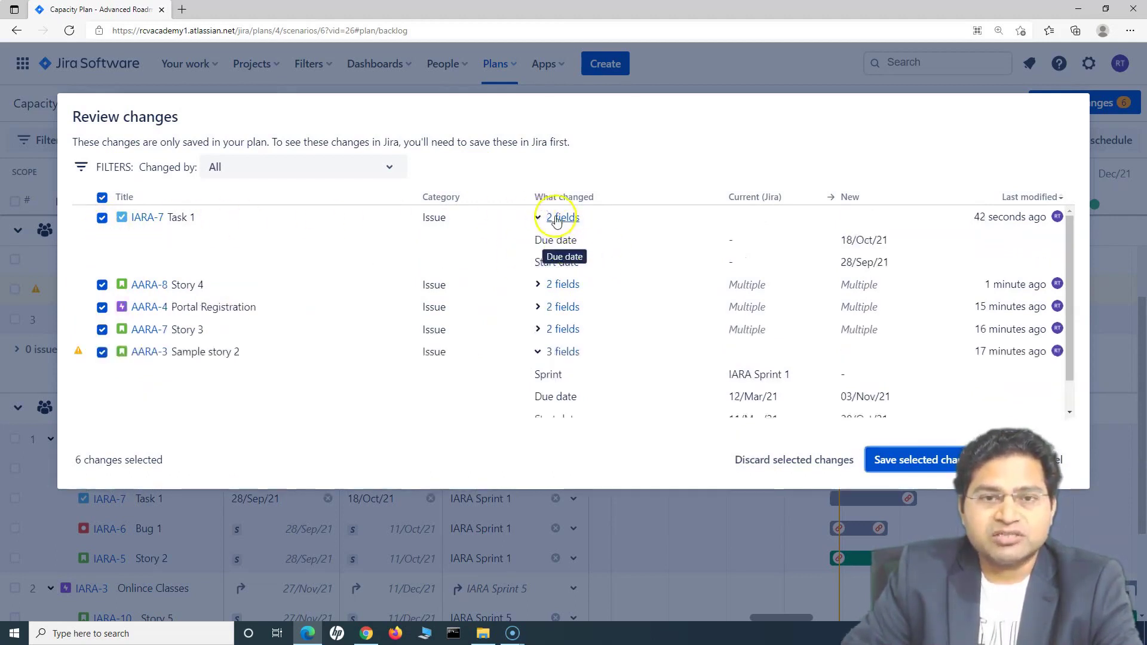
pyautogui.moveTo(534, 241); pyautogui.dragTo(580, 241)
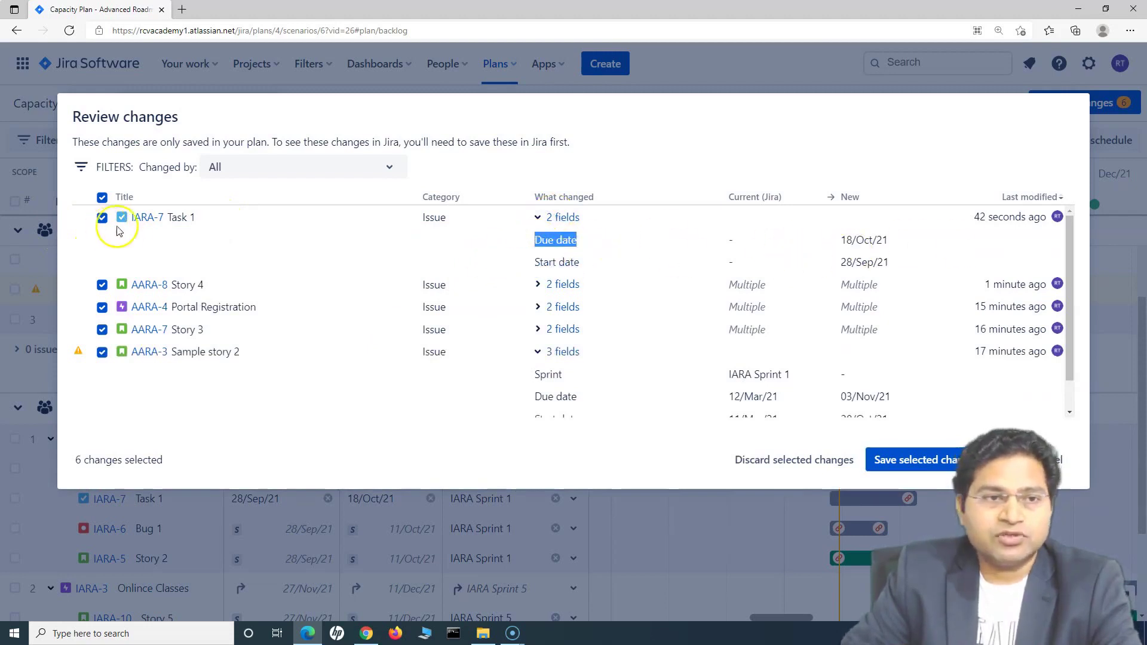
pyautogui.click(538, 284)
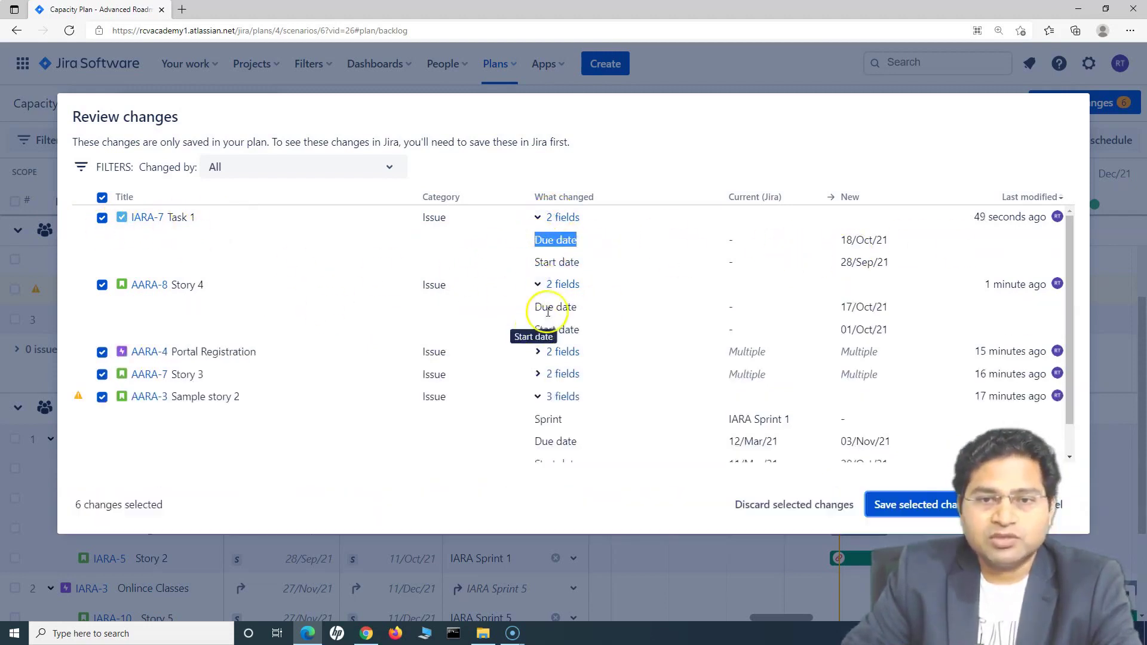
pyautogui.click(538, 284)
pyautogui.click(537, 218)
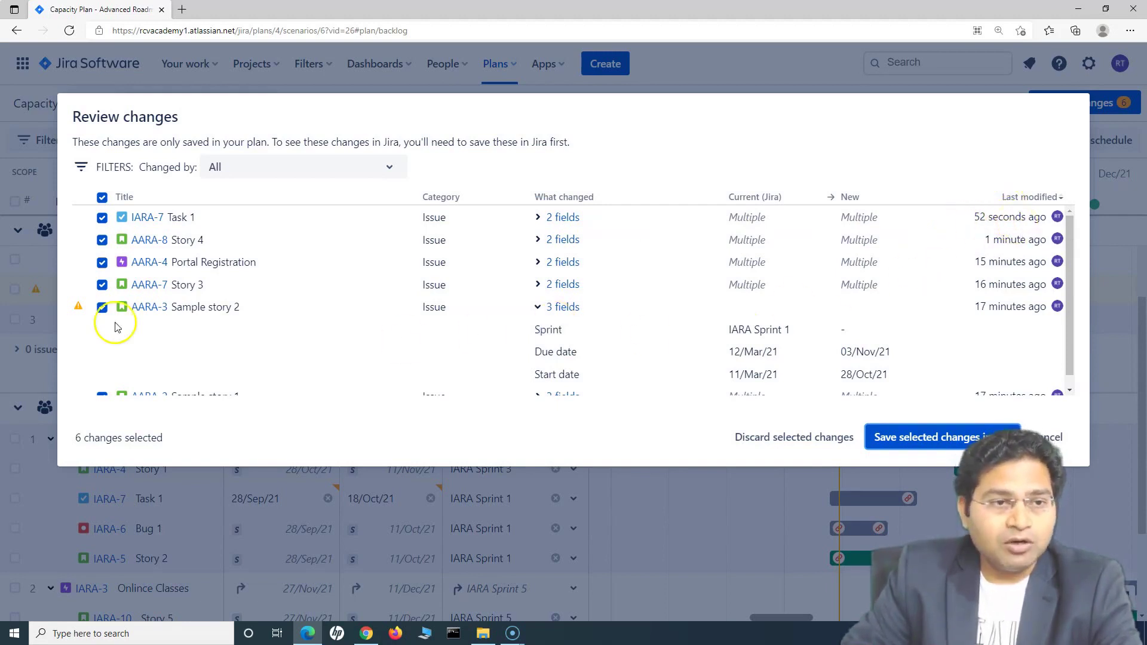
# - Collapse Sample story 2's changes and re-expand Task 1's 28/Sep/21 start and 18/Oct/21 due dates
pyautogui.scroll(-1, 111, 320)
pyautogui.moveTo(77, 298)
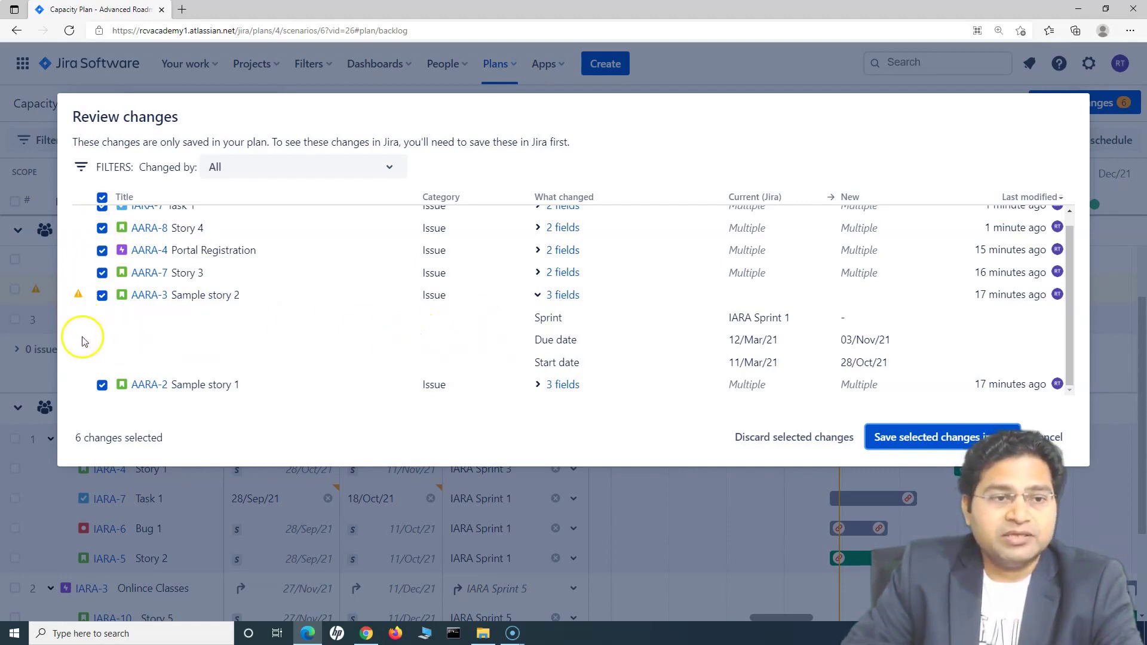
pyautogui.scroll(1, 153, 359)
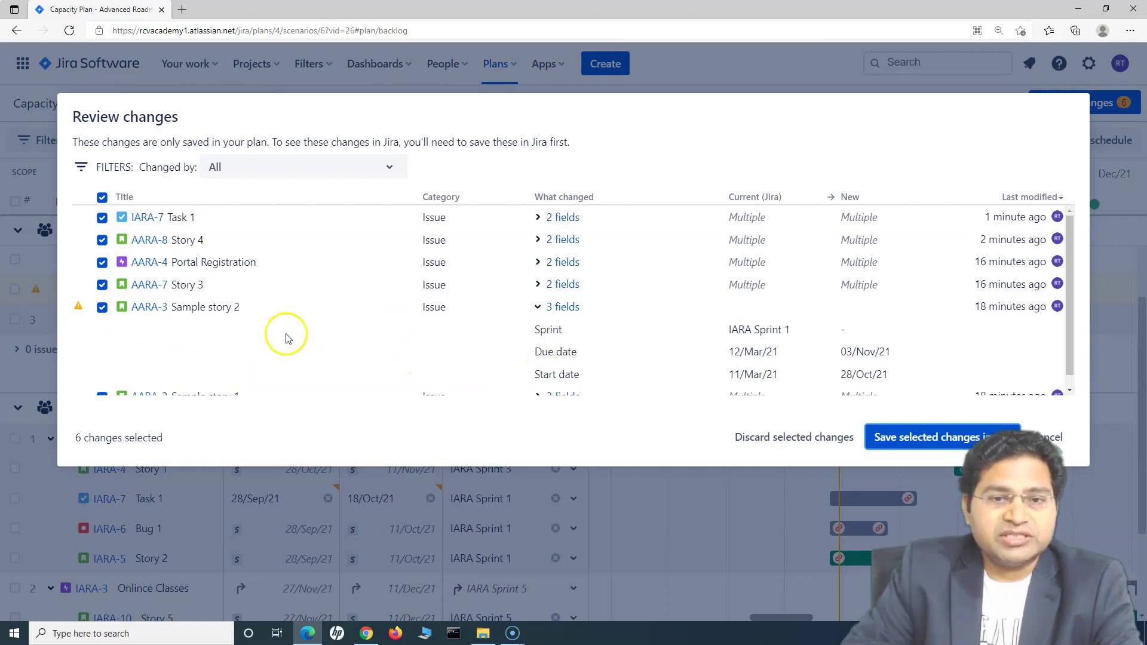
pyautogui.click(536, 308)
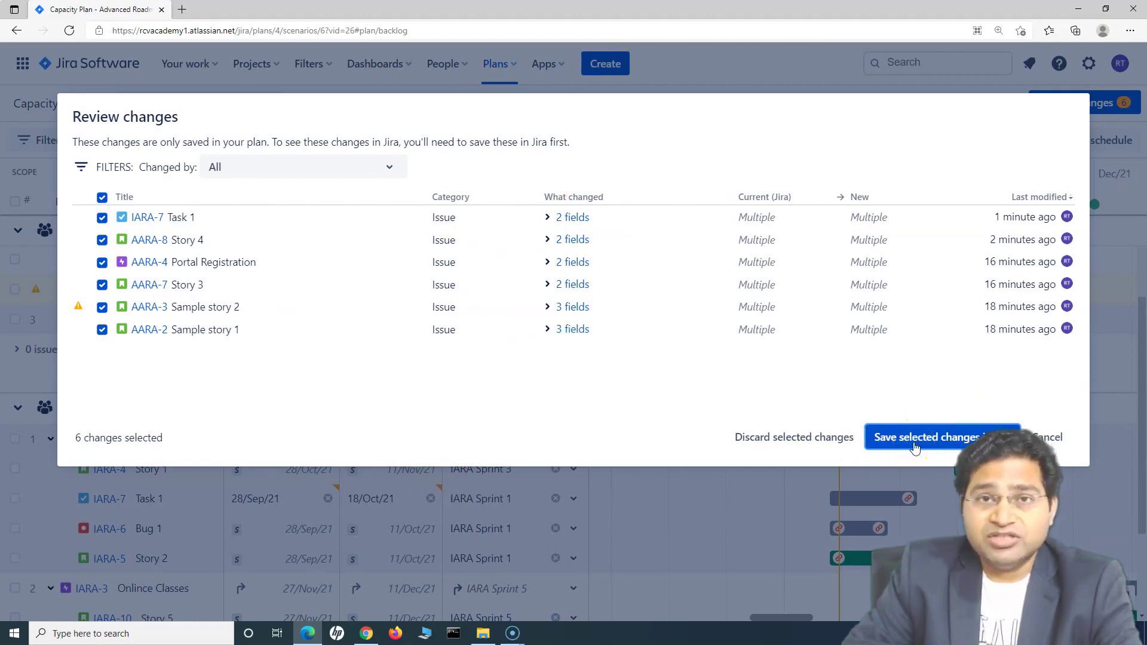
pyautogui.click(547, 219)
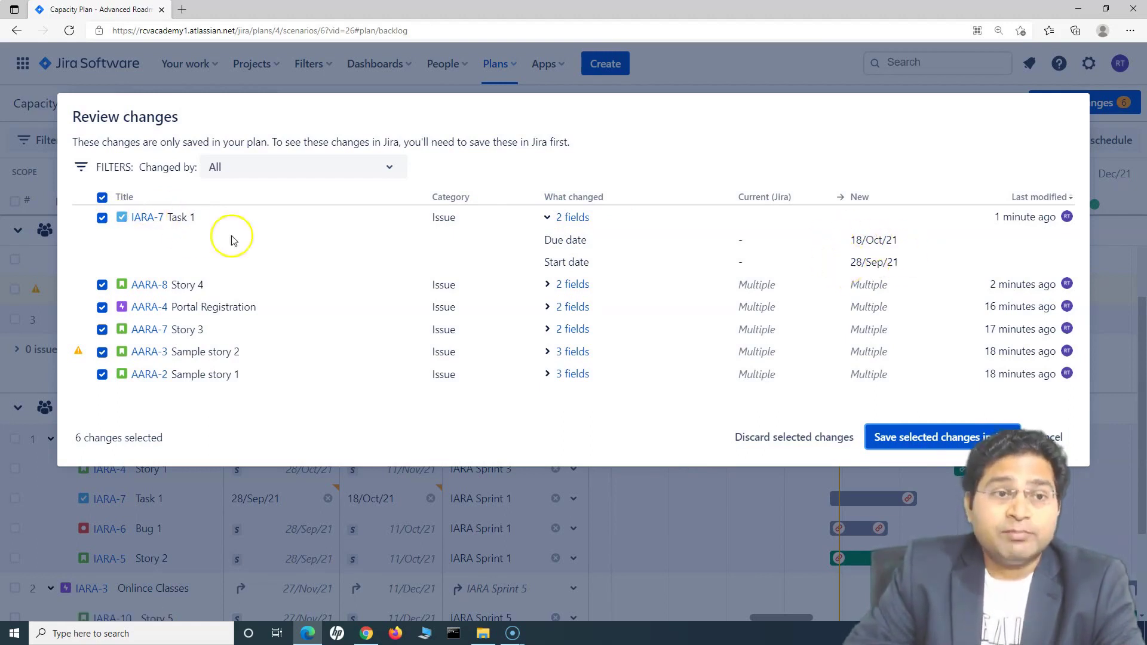
# - Open IARA-7 in a new tab and confirm its Start date and Due date read None
pyautogui.click(145, 220)
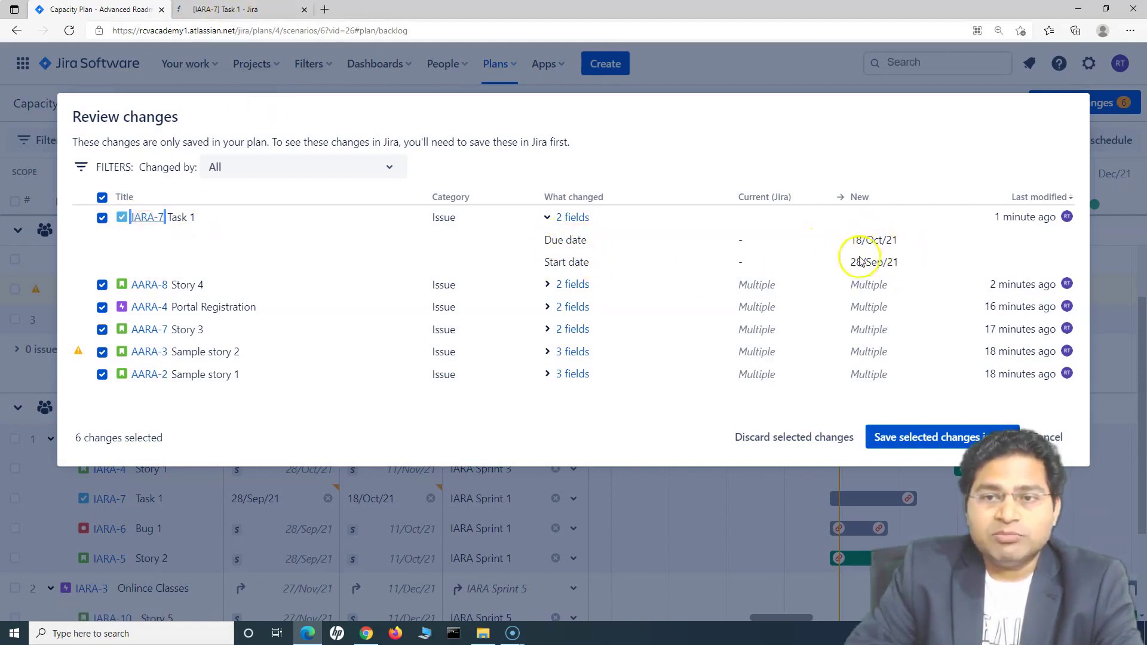
pyautogui.click(243, 10)
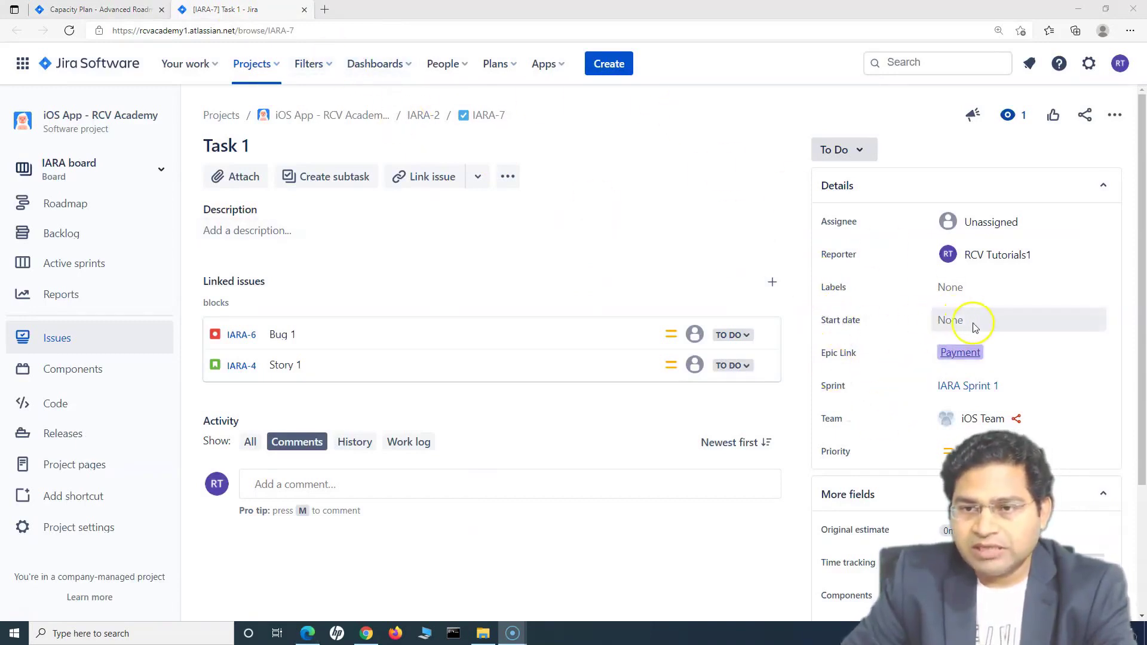
pyautogui.scroll(-3, 905, 525)
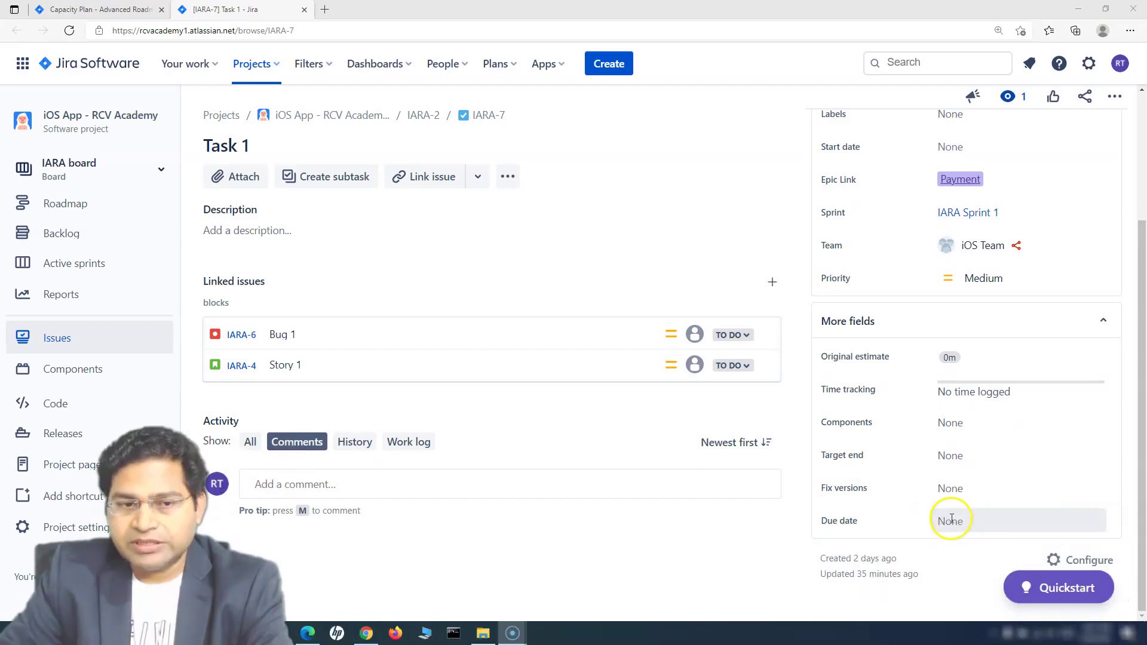
# - Back in the Capacity Plan, save all six pending changes with every row selected to Jira
pyautogui.click(100, 9)
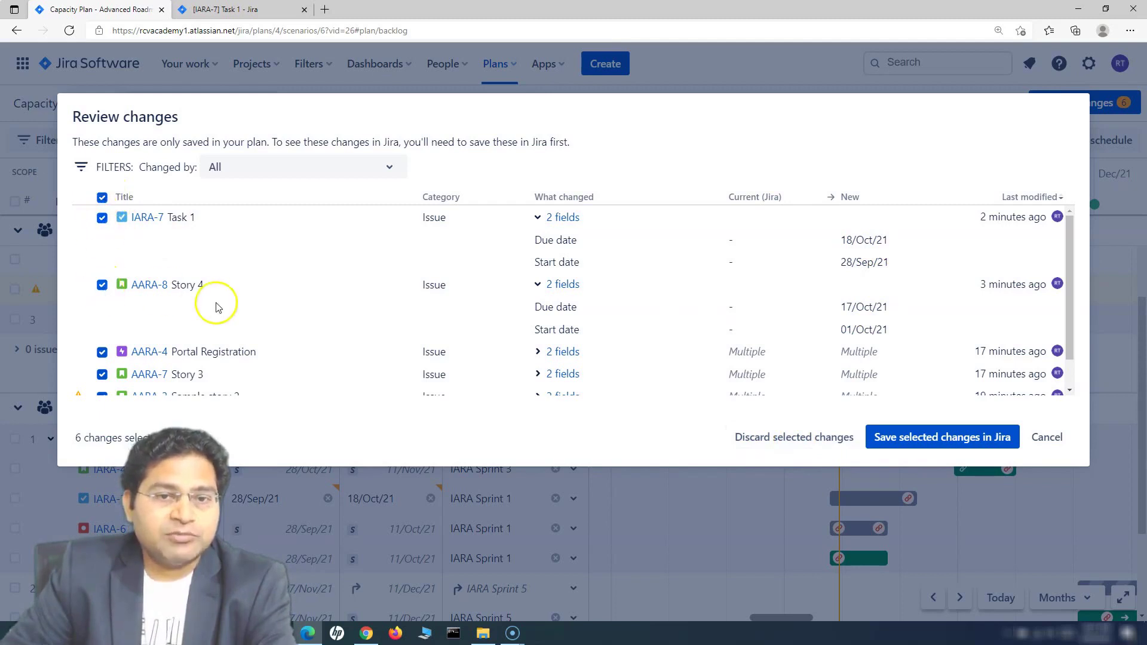
pyautogui.scroll(-1, 215, 310)
pyautogui.click(101, 365)
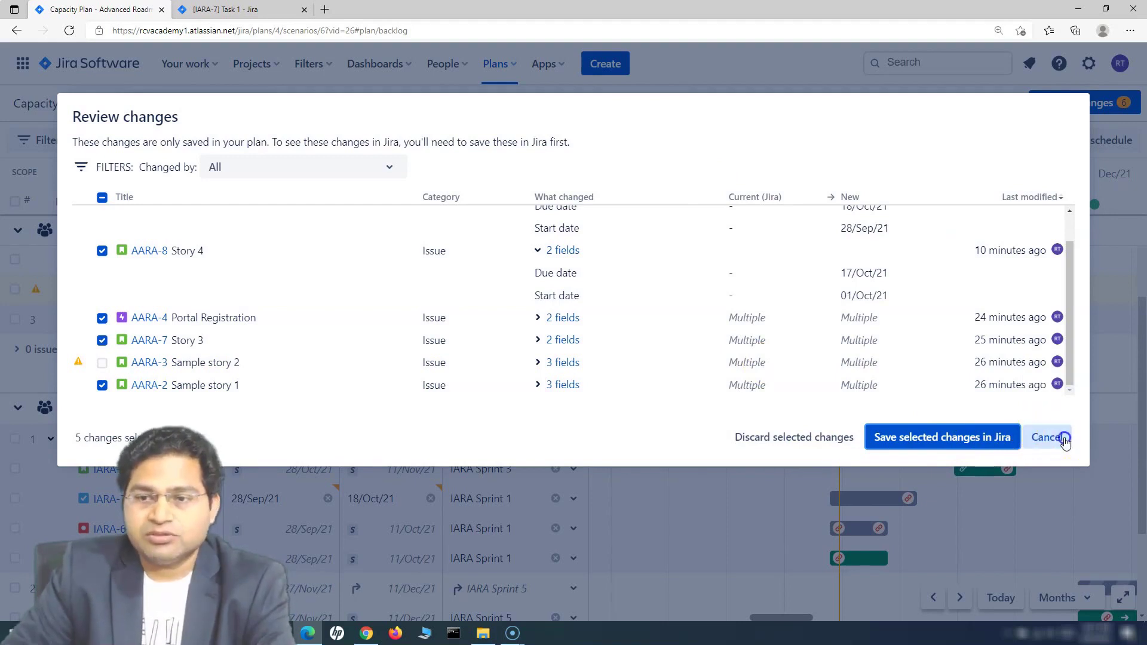
pyautogui.click(1044, 437)
pyautogui.click(1098, 105)
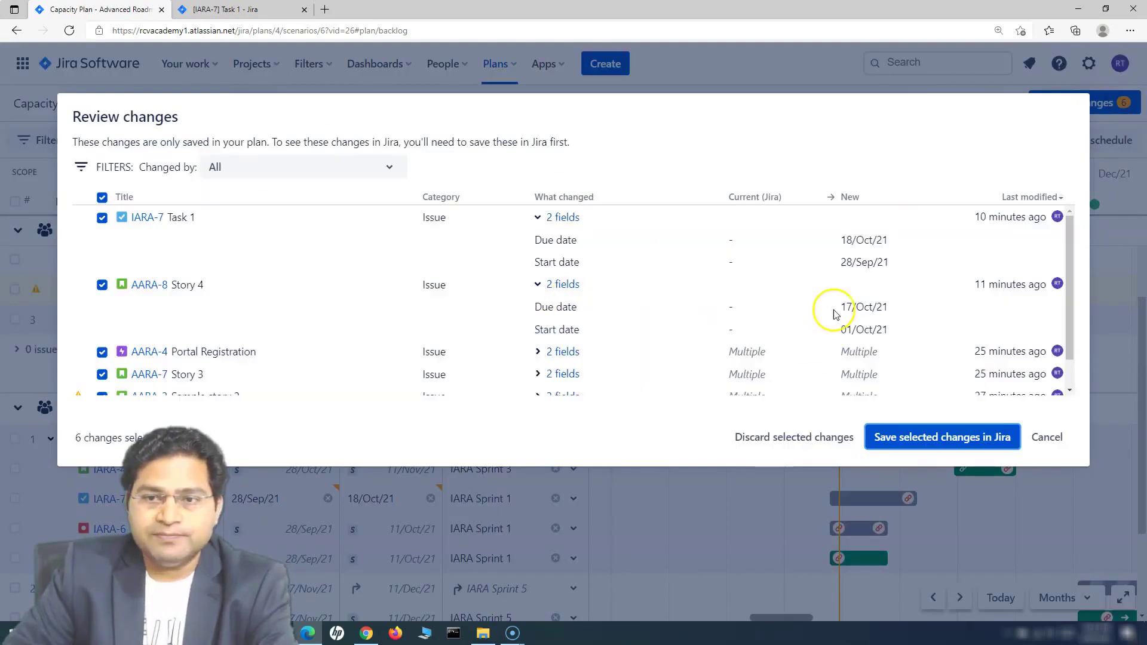
pyautogui.click(944, 440)
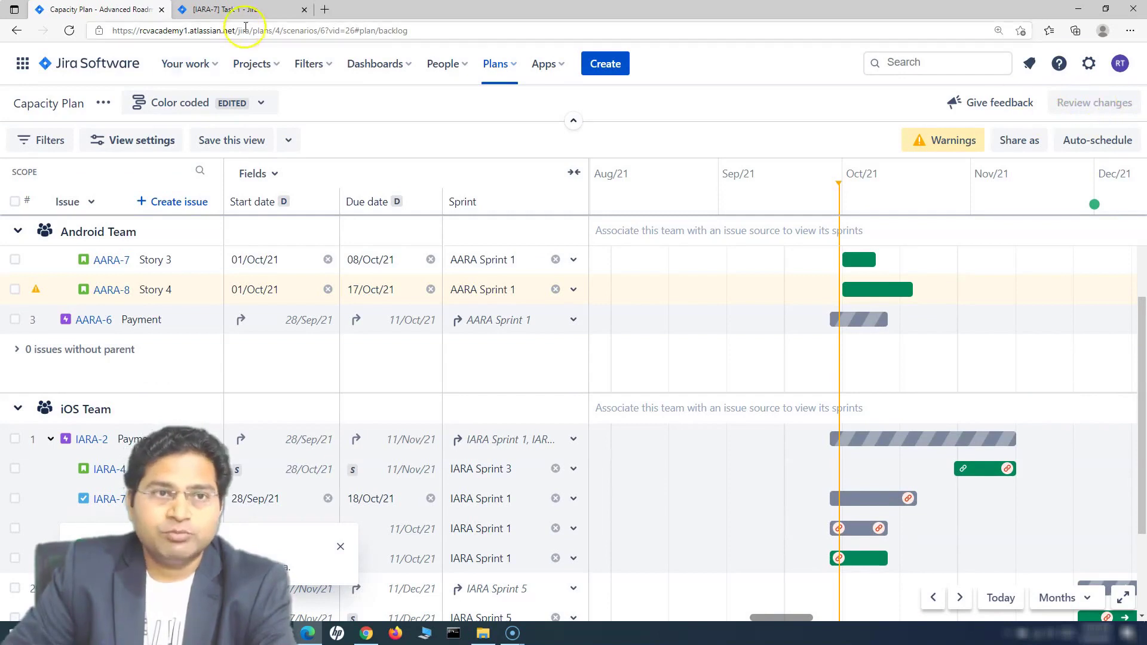
# - Reload IARA-7, verify start Sep 28, 2021 and due Oct 18, 2021, then return to the plan
pyautogui.click(244, 9)
pyautogui.click(323, 30)
pyautogui.press('Return')
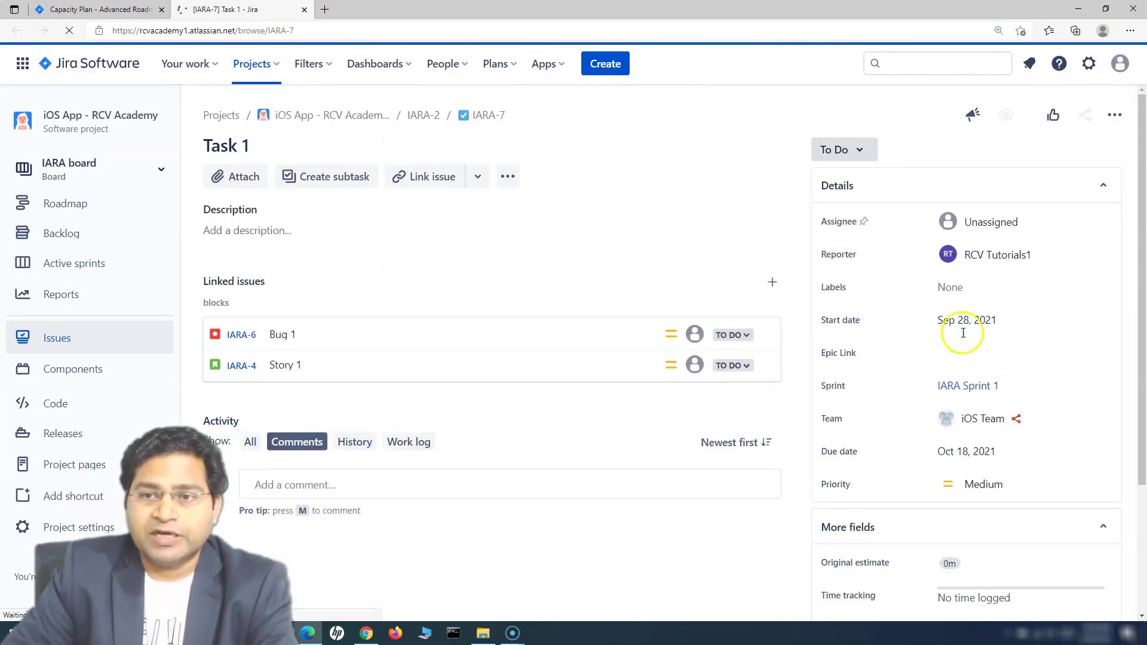
pyautogui.click(935, 324)
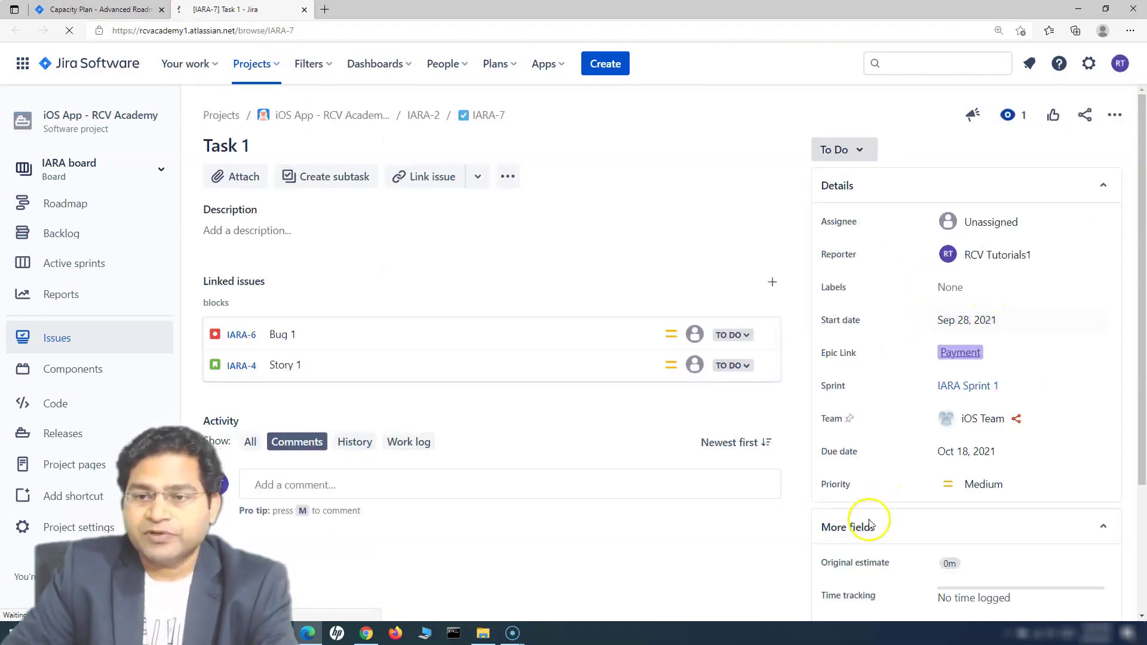
pyautogui.scroll(-3, 932, 370)
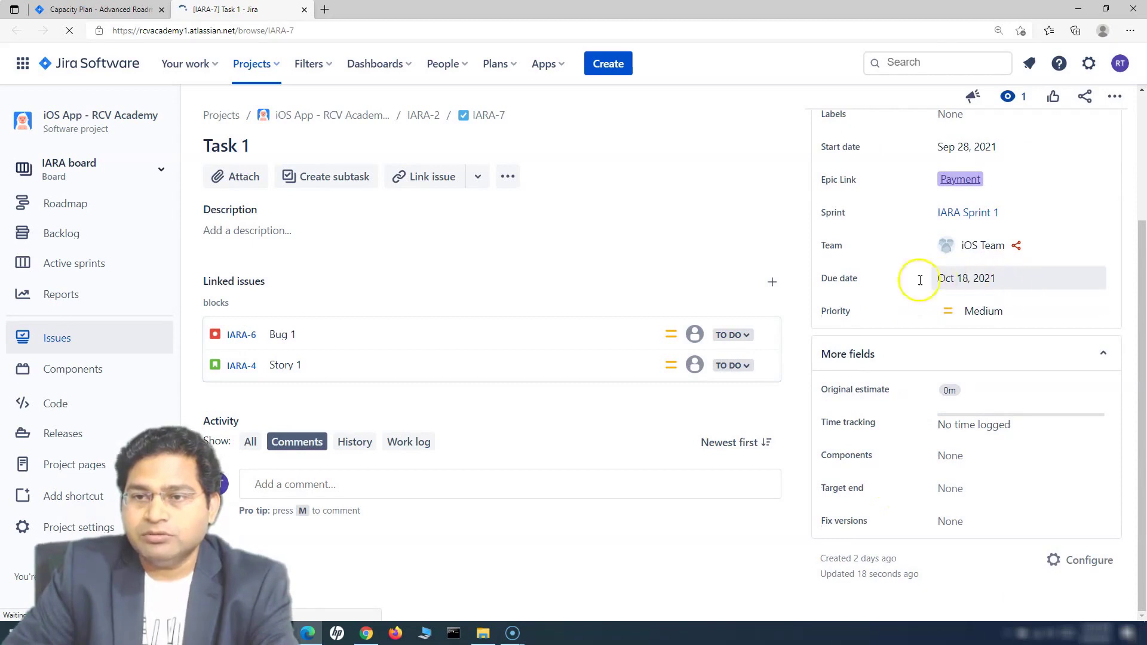
pyautogui.scroll(3, 848, 359)
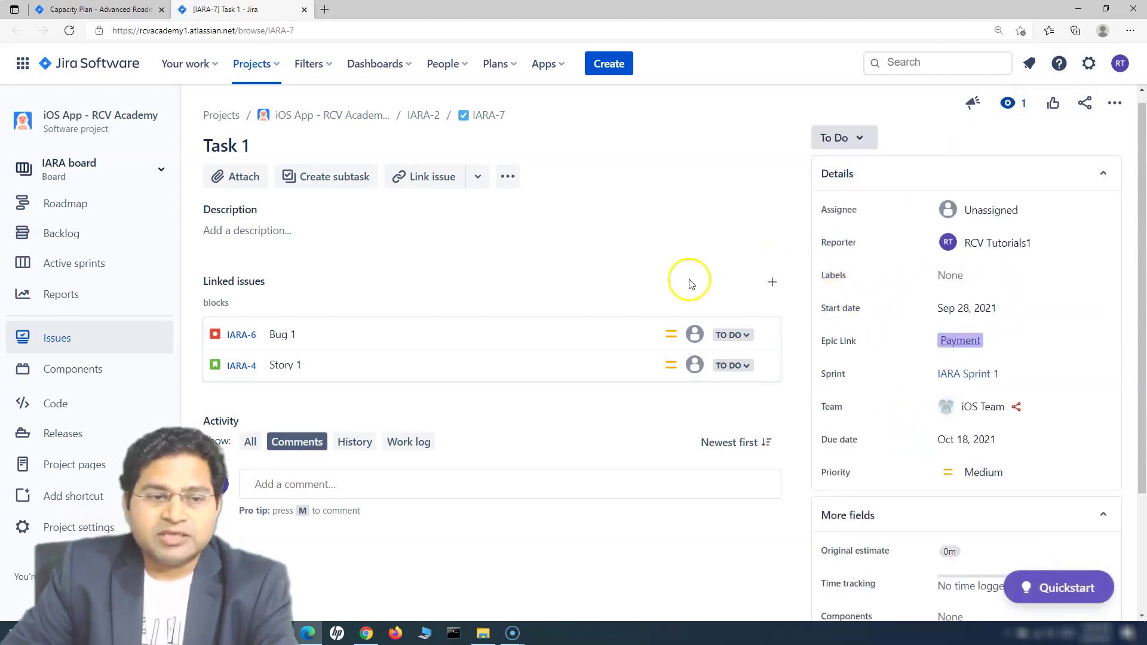
pyautogui.click(99, 9)
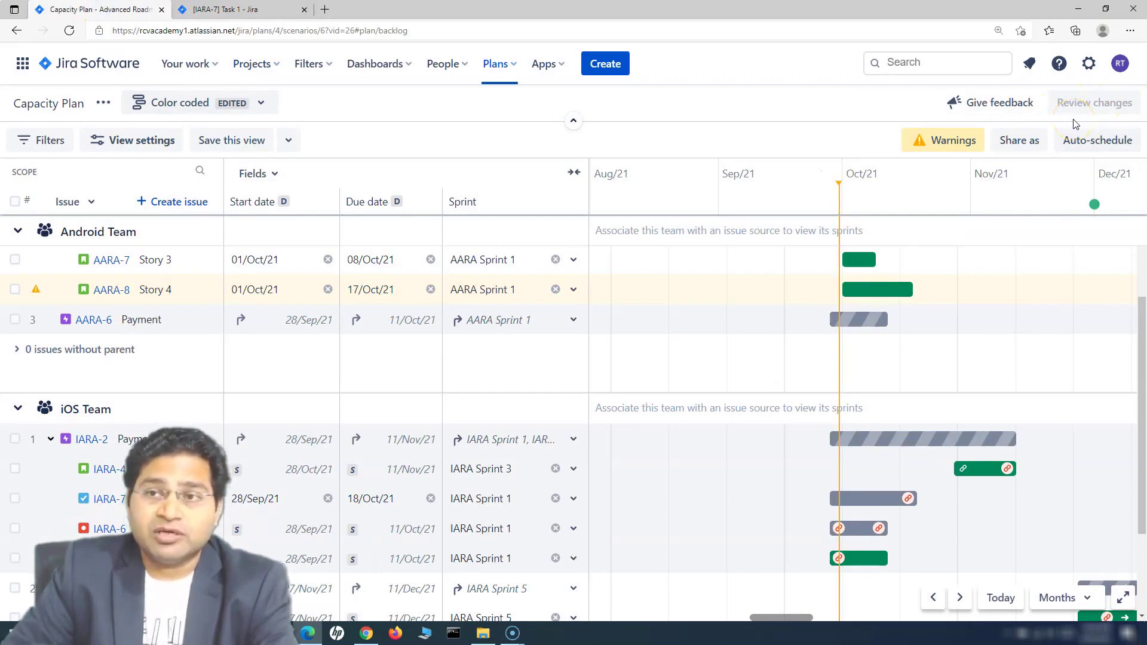
# - Drag AARA-8 Story 4 to 10/Oct/21–26/Oct/21 and review the pending change without saving it
pyautogui.moveTo(899, 289)
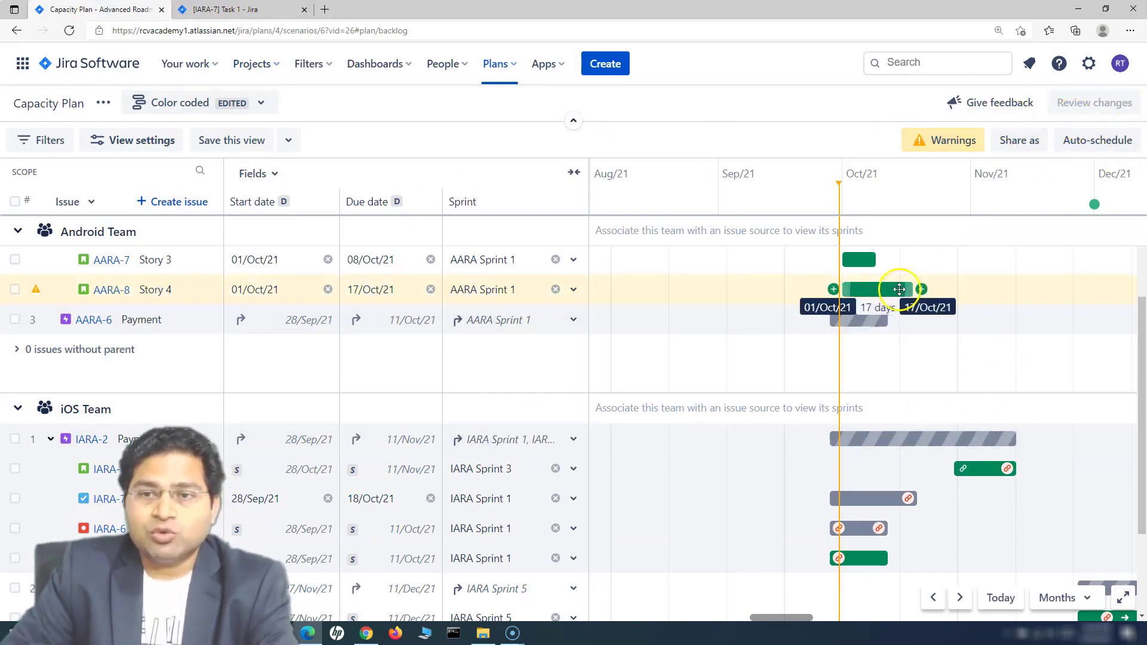
pyautogui.moveTo(743, 512)
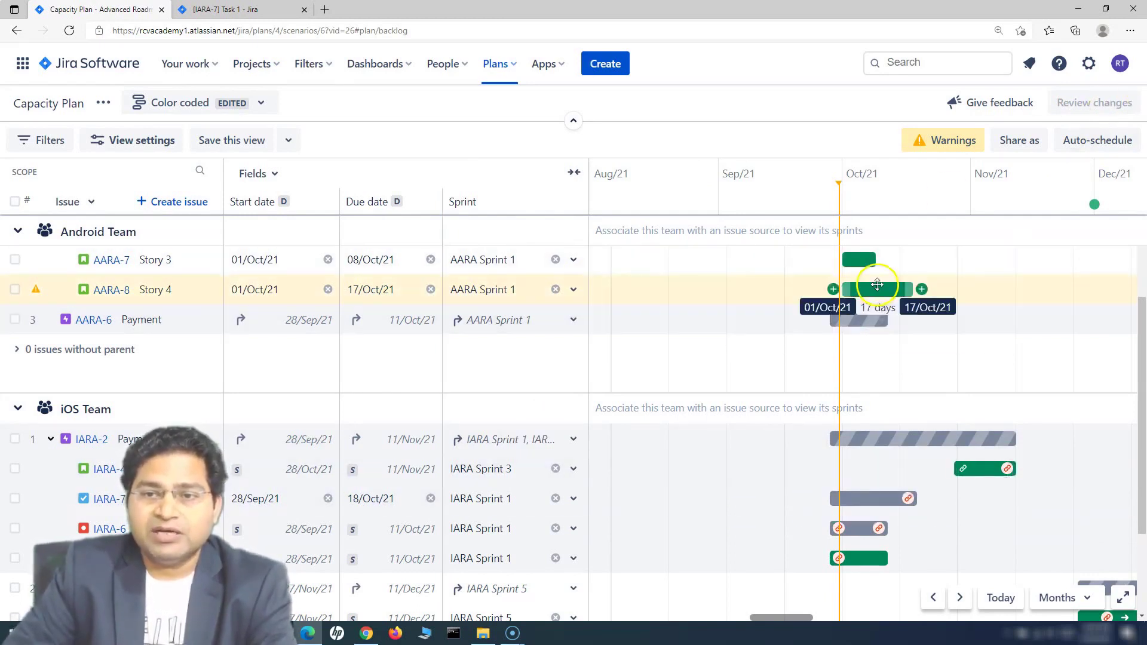
pyautogui.moveTo(876, 291); pyautogui.dragTo(912, 288)
pyautogui.click(1075, 102)
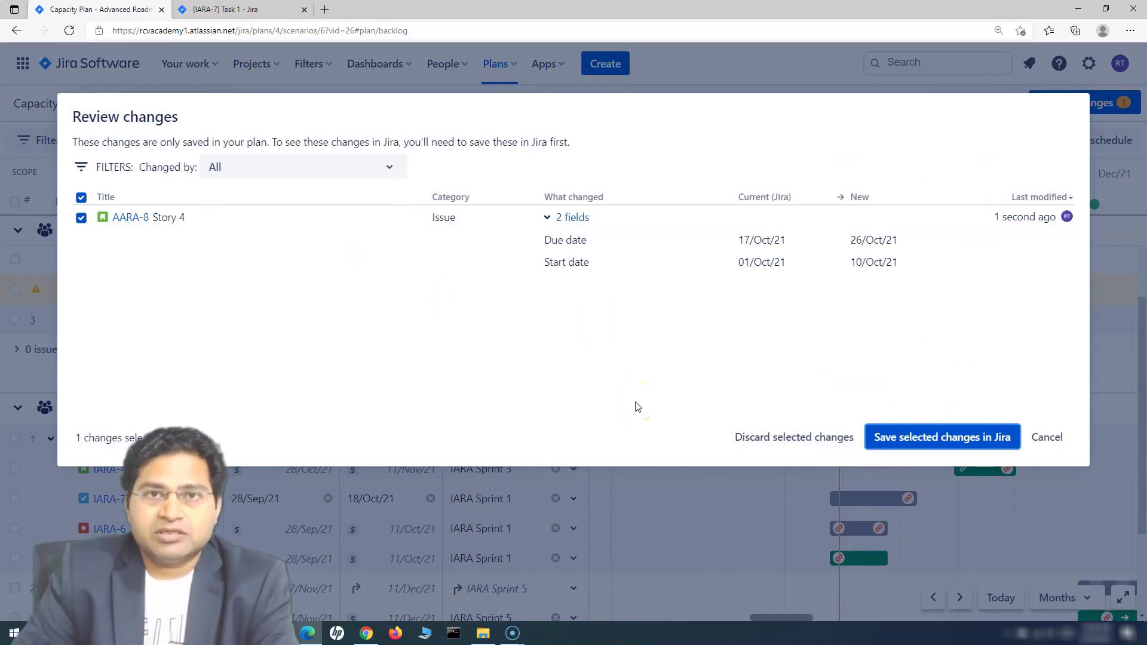
pyautogui.click(1047, 437)
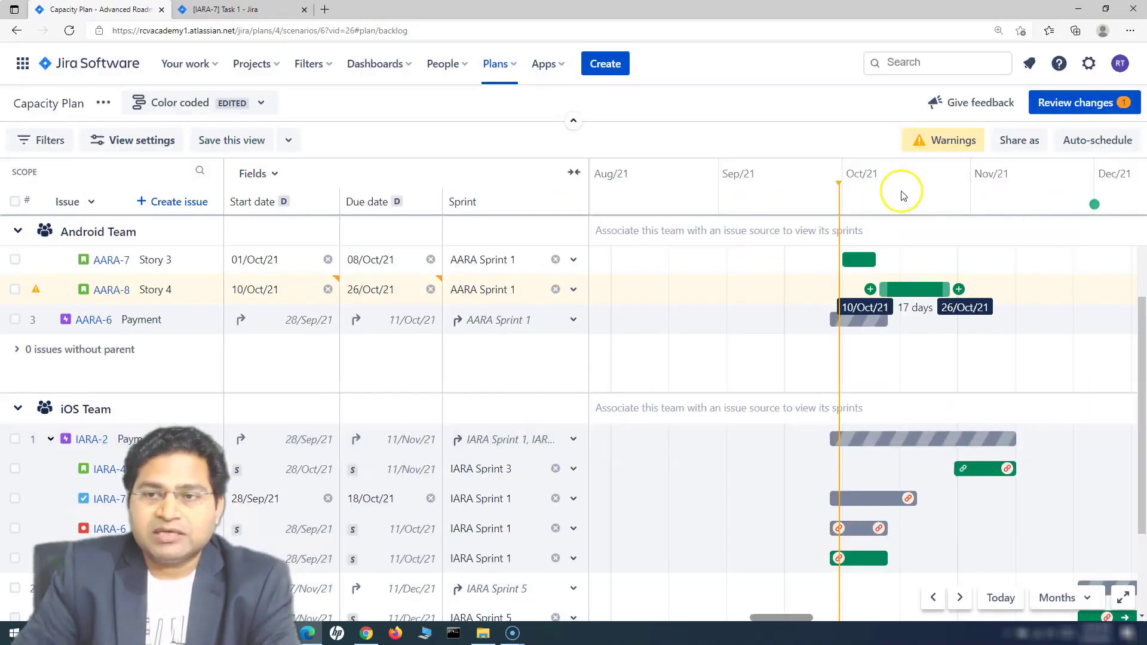
pyautogui.click(1093, 102)
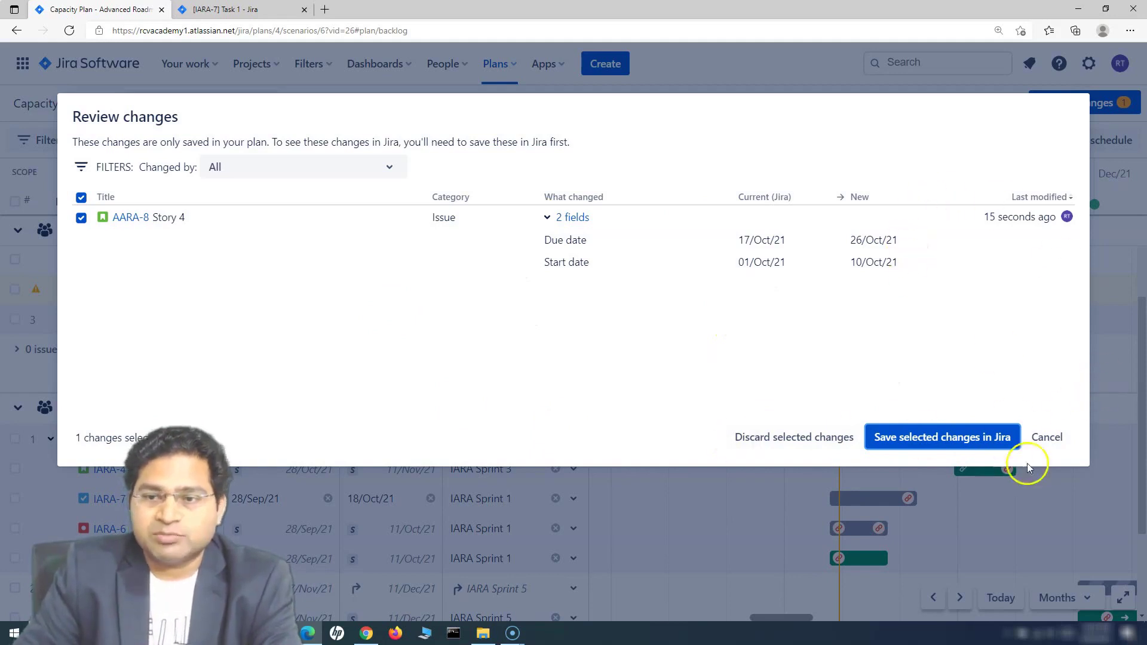
pyautogui.click(1048, 438)
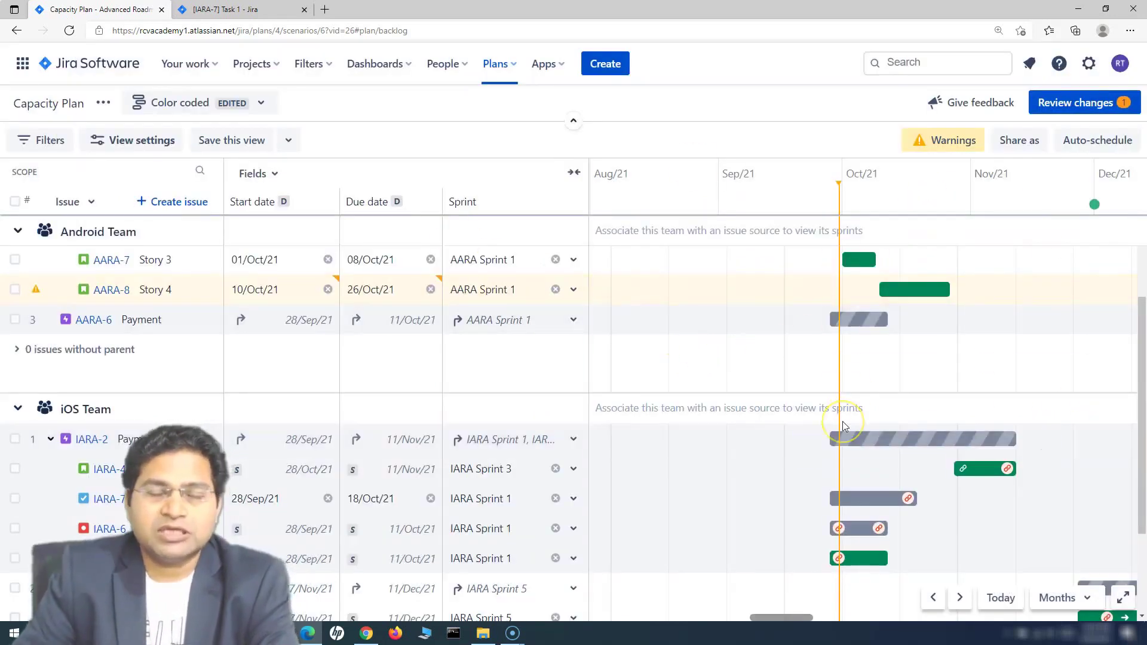